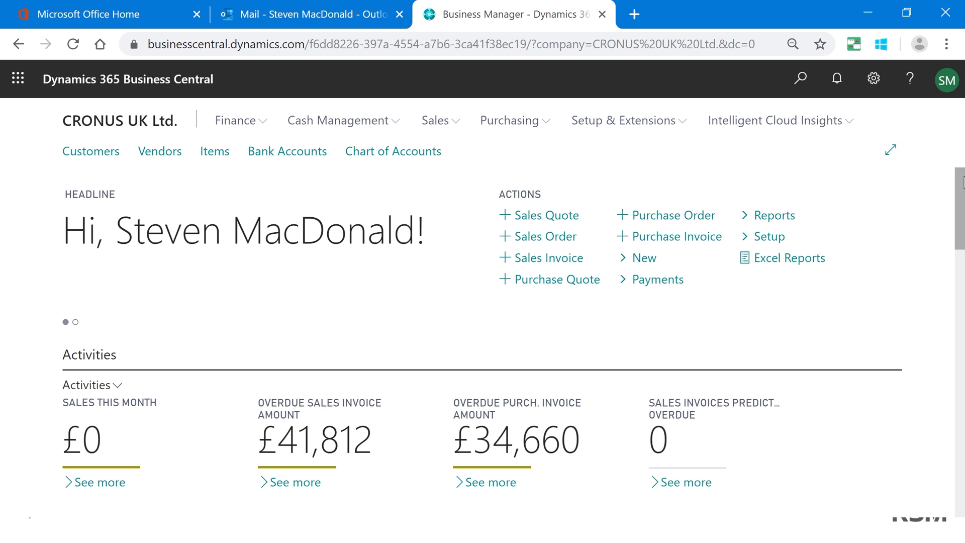
Review the activity tiles on the role centre and open the ongoing sales orders
{"action": "left_click_drag", "start_coordinate": [962, 182], "coordinate": [962, 225]}
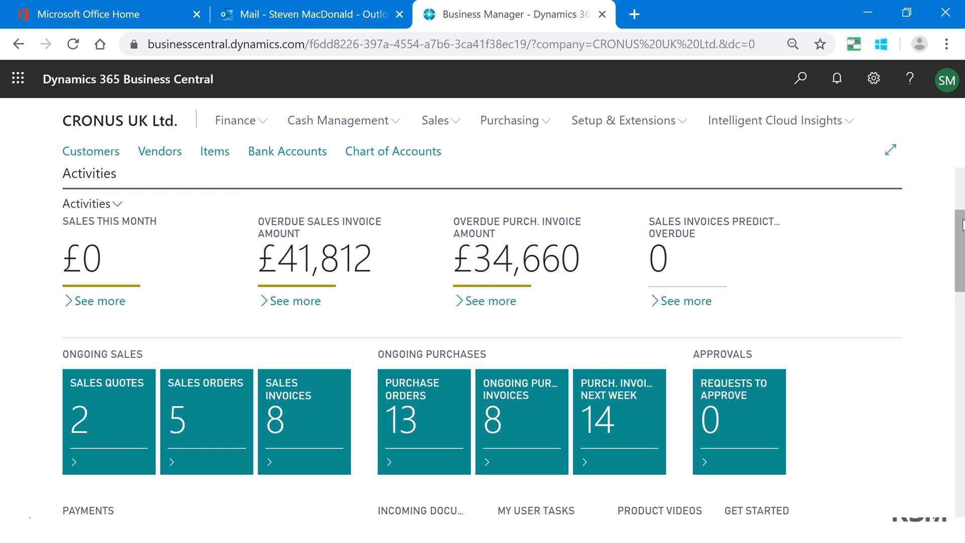
{"action": "left_click_drag", "start_coordinate": [962, 224], "coordinate": [961, 267]}
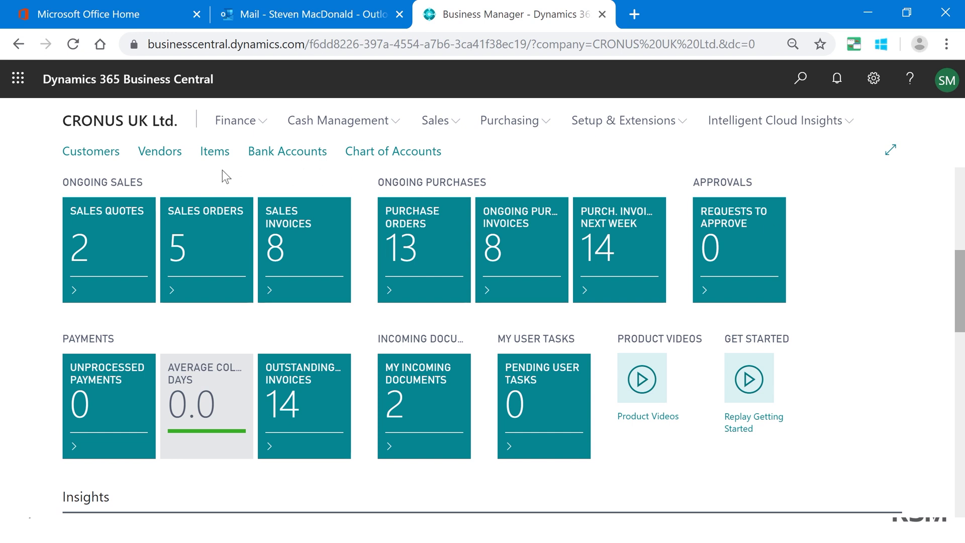
{"action": "left_click", "coordinate": [186, 264]}
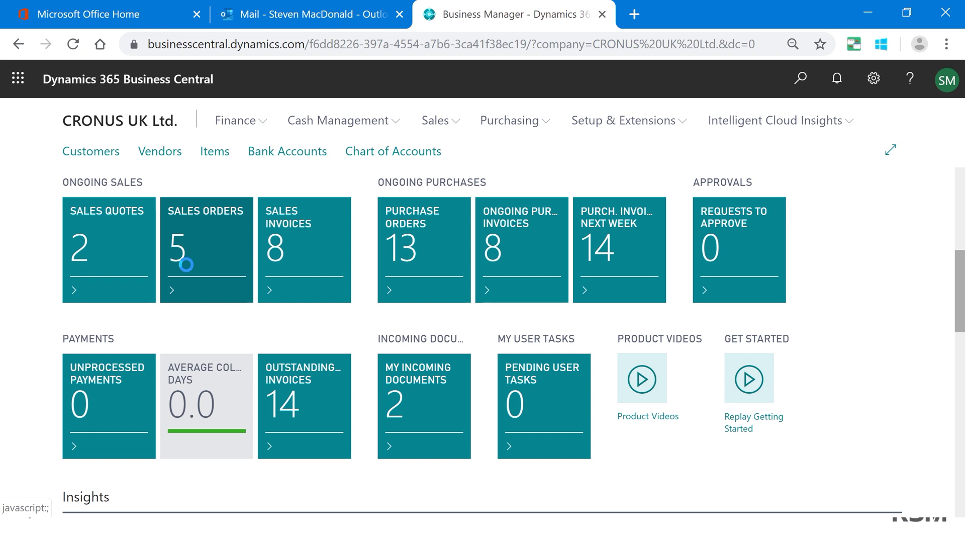
{"action": "left_click_drag", "start_coordinate": [961, 298], "coordinate": [959, 248]}
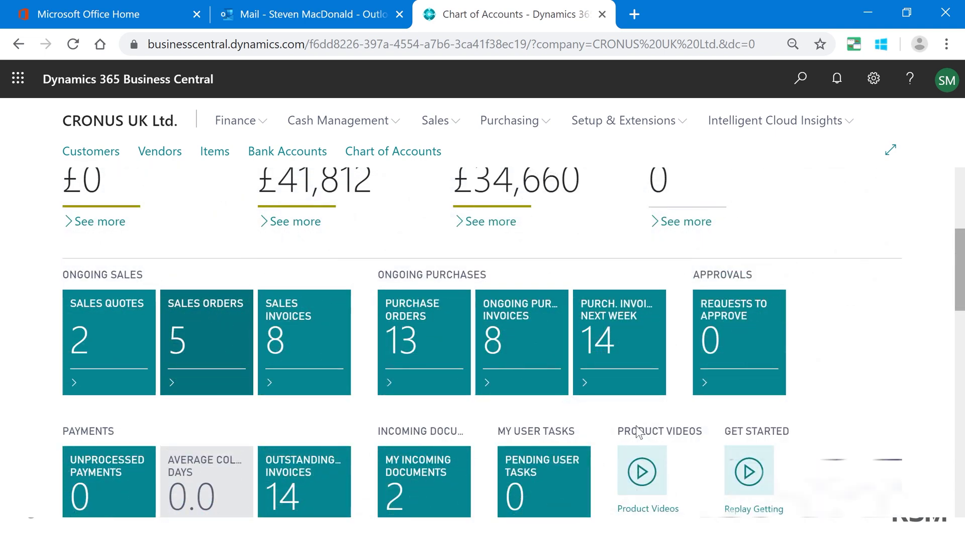
Open the finance Chart of Accounts and look through the income accounts
{"action": "left_click", "coordinate": [241, 123]}
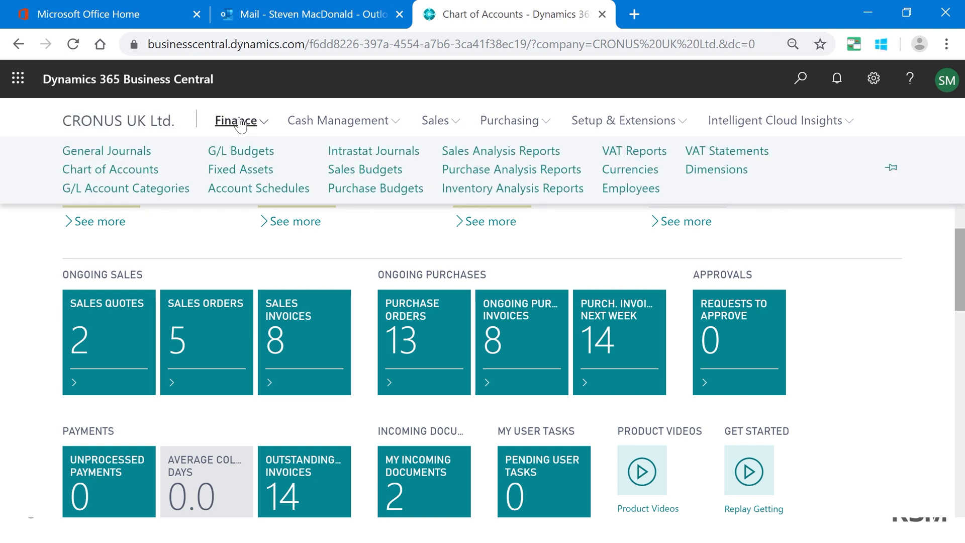
{"action": "left_click", "coordinate": [130, 173]}
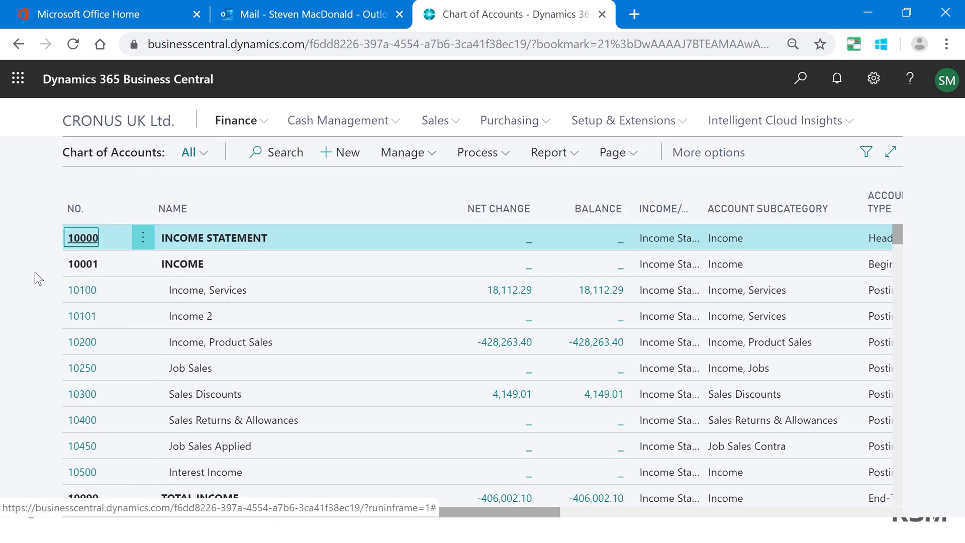
{"action": "left_click", "coordinate": [896, 240]}
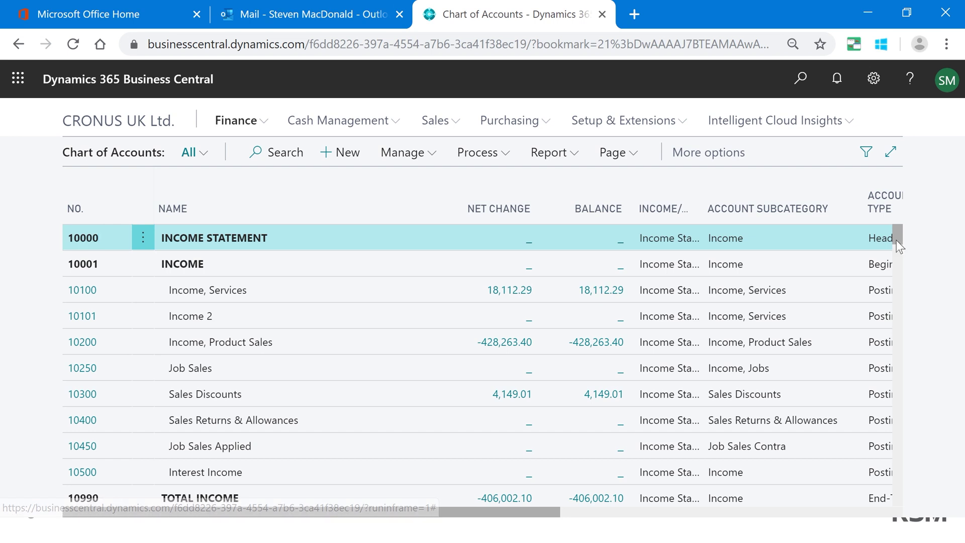
{"action": "left_click_drag", "start_coordinate": [896, 240], "coordinate": [896, 247]}
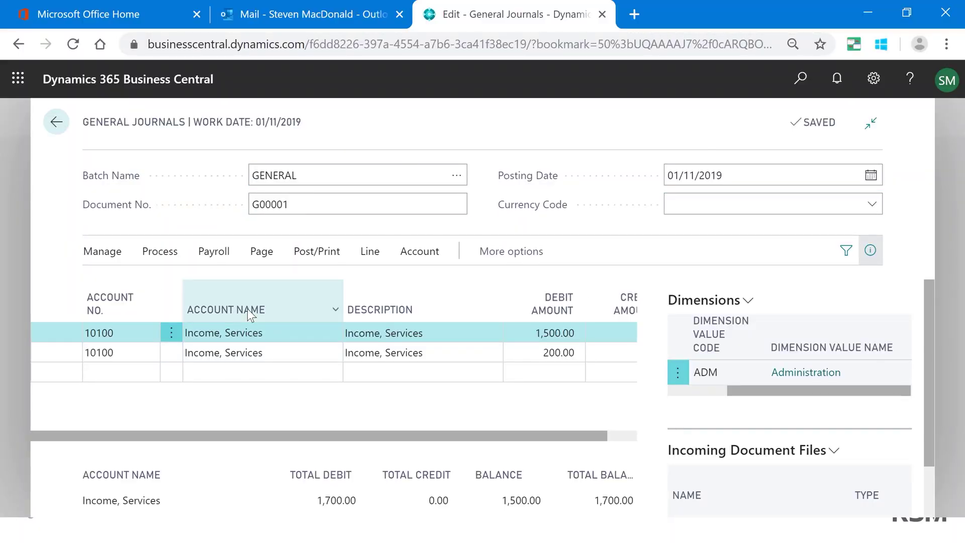
Copy the second general journal line and paste it into the Excel sheet at cell B17
{"action": "mouse_move", "coordinate": [248, 310]}
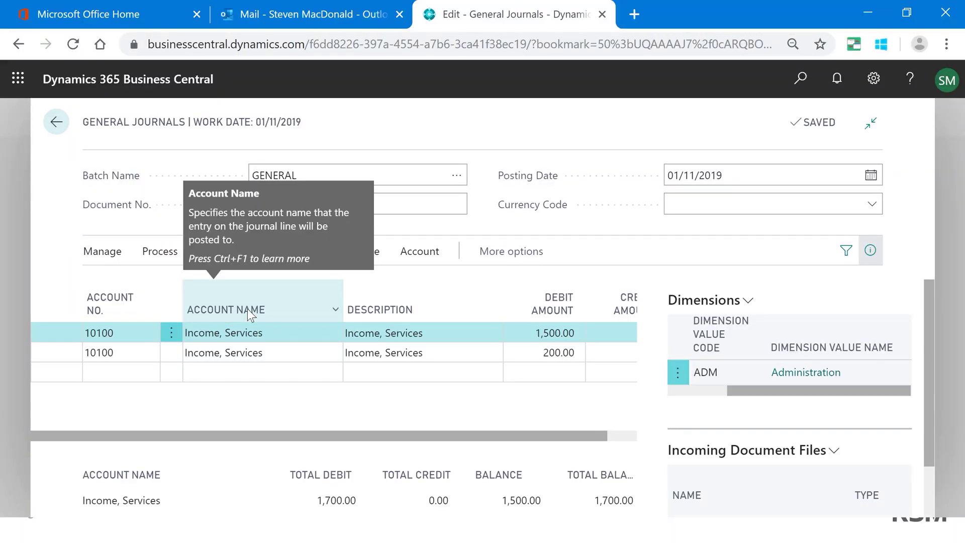
{"action": "left_click", "coordinate": [127, 354]}
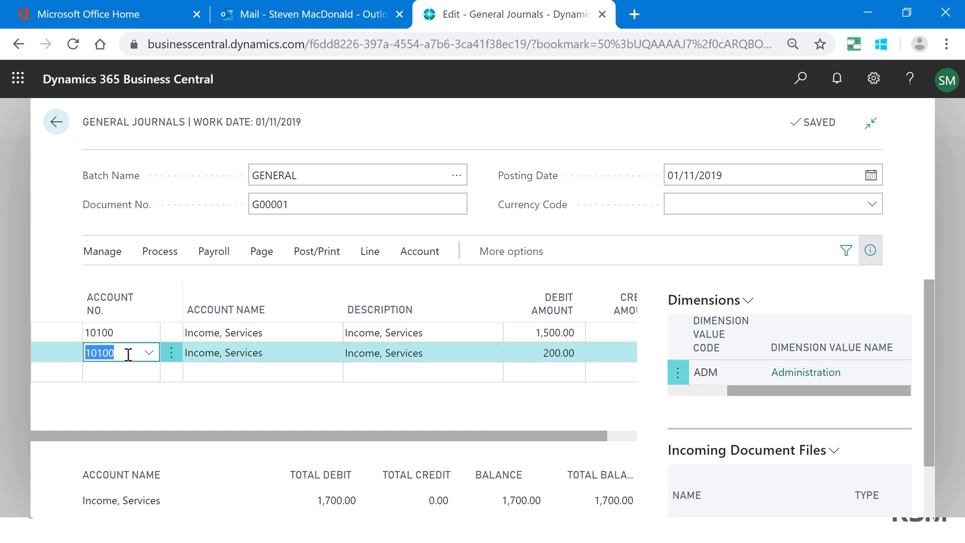
{"action": "left_click", "coordinate": [59, 355]}
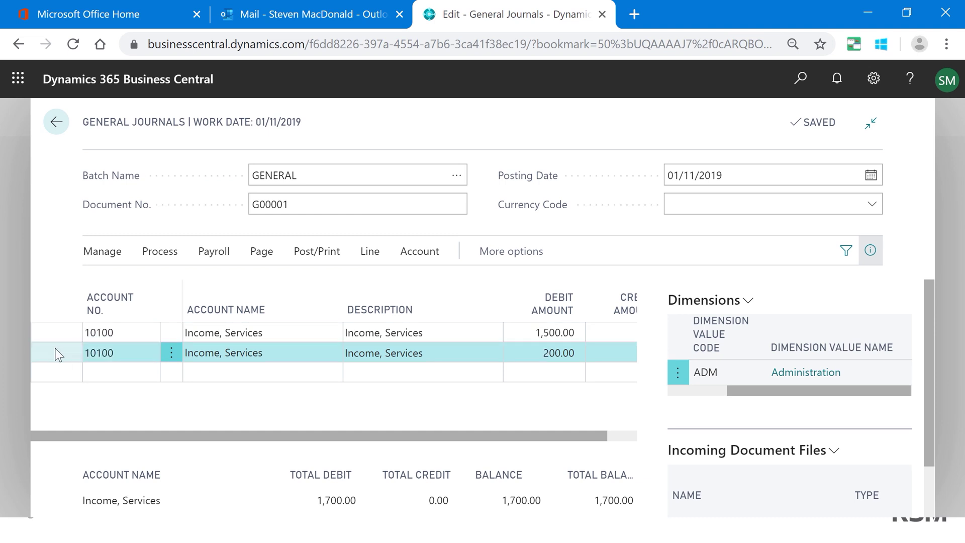
{"action": "key", "text": "ctrl+c"}
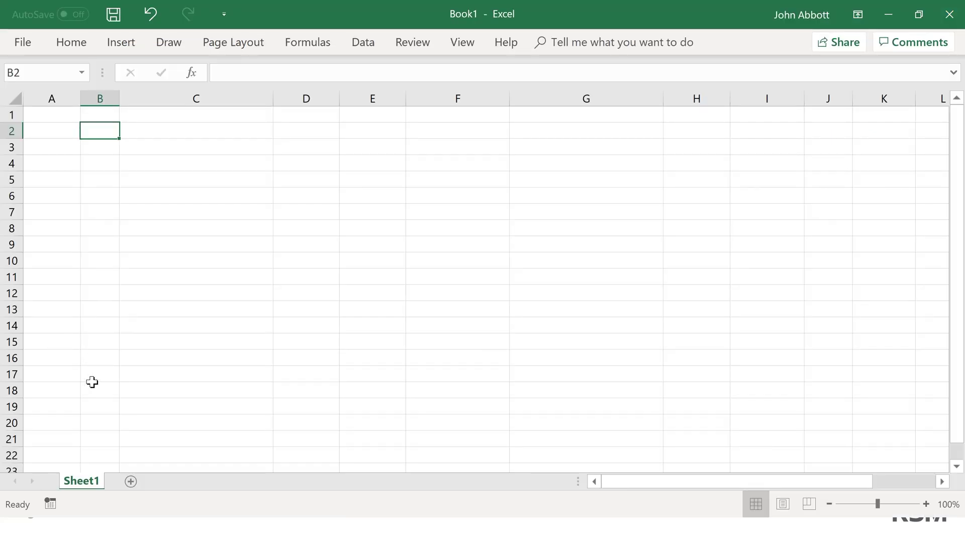
{"action": "left_click", "coordinate": [93, 382]}
{"action": "key", "text": "ctrl+v"}
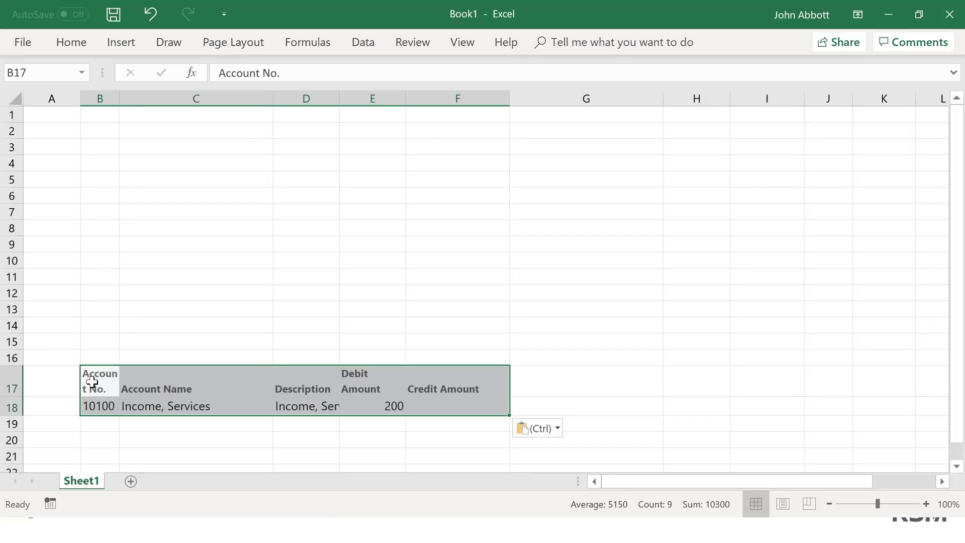
Add a row beneath the pasted line with ledger account 10100, description "Income new line" and credit amount 200
{"action": "left_click", "coordinate": [97, 425]}
{"action": "type", "text": "1"}
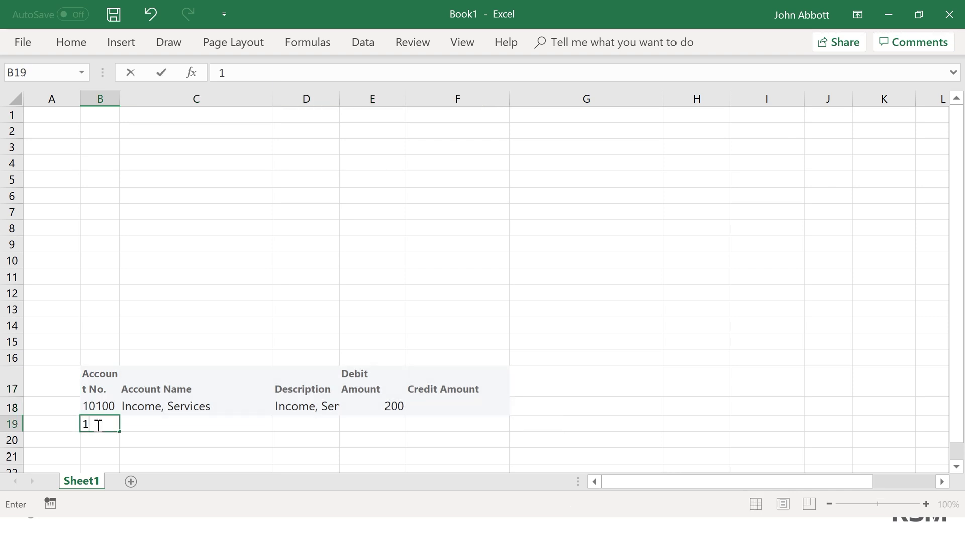
{"action": "type", "text": "0100"}
{"action": "key", "text": "Tab"}
{"action": "key", "text": "Tab"}
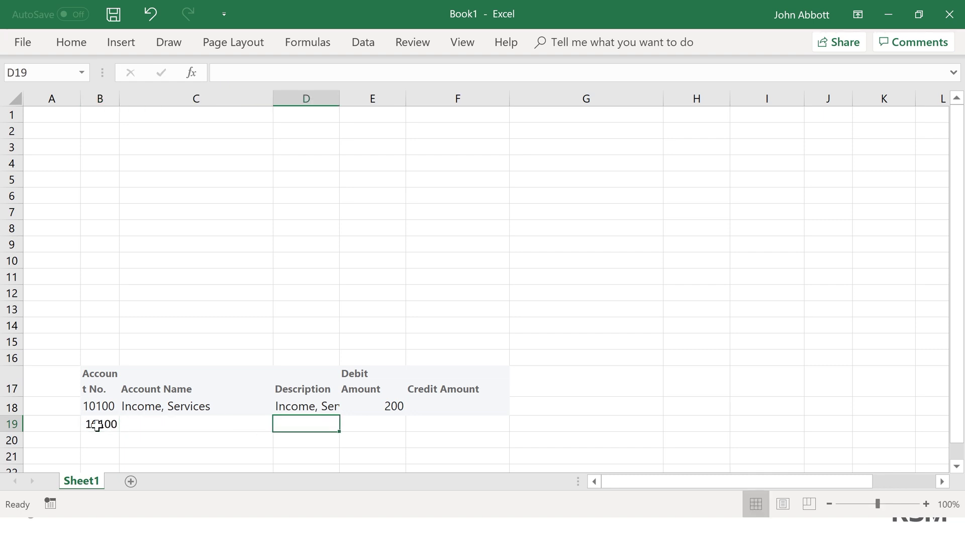
{"action": "type", "text": "In"}
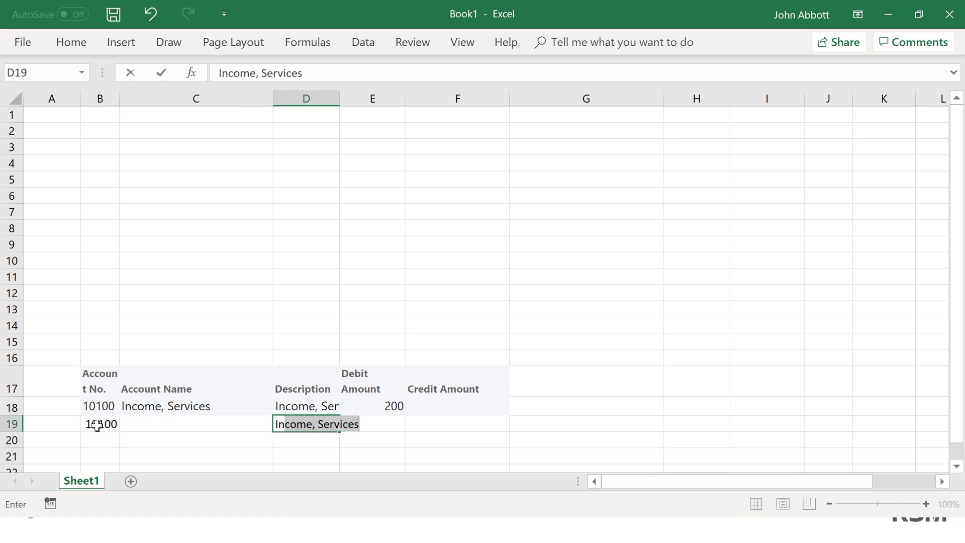
{"action": "type", "text": "come"}
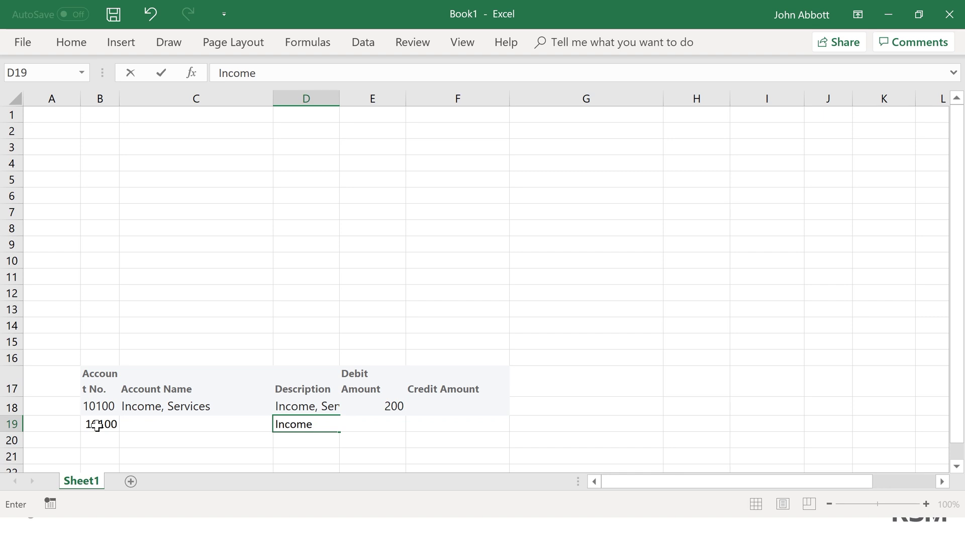
{"action": "type", "text": " new line"}
{"action": "key", "text": "Tab"}
{"action": "key", "text": "Tab"}
{"action": "type", "text": "200"}
Copy cells B19 to F19 into the empty third general journal line in Business Central and close the journal
{"action": "left_click", "coordinate": [105, 426]}
{"action": "left_click_drag", "start_coordinate": [106, 426], "coordinate": [421, 421]}
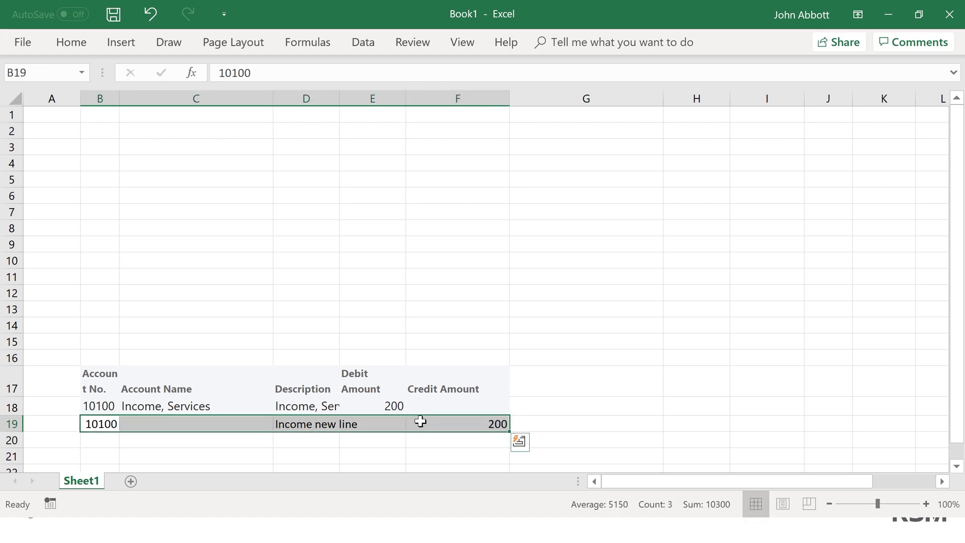
{"action": "key", "text": "ctrl+c"}
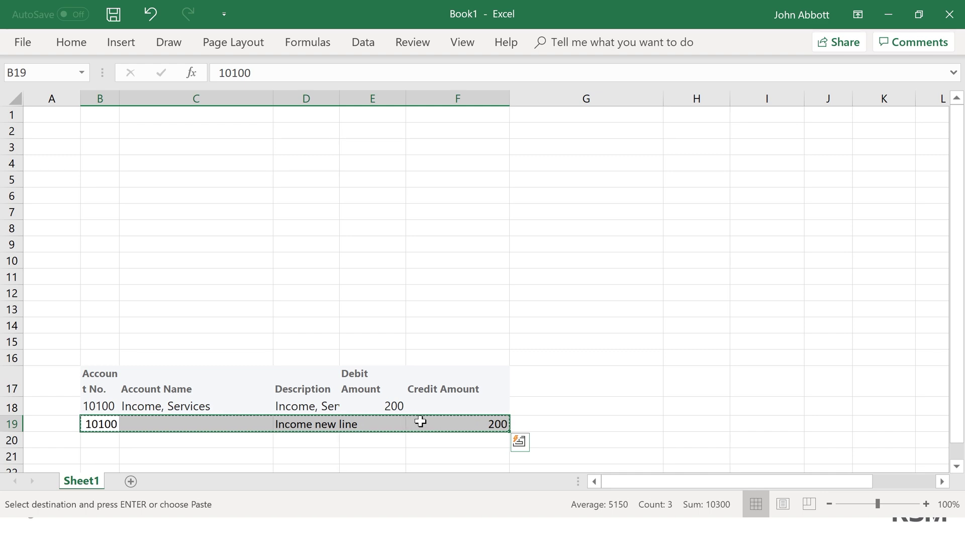
{"action": "key", "text": "alt+Tab"}
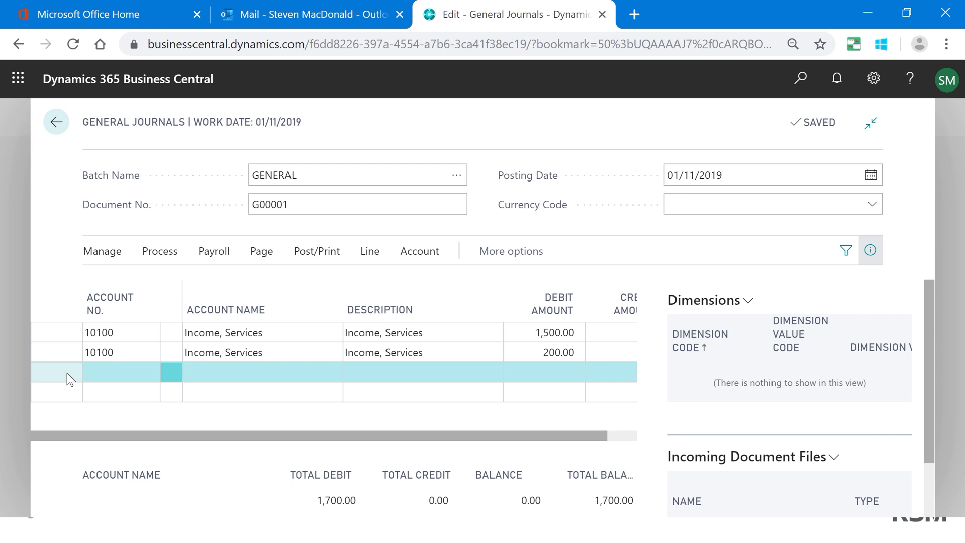
{"action": "key", "text": "ctrl+v"}
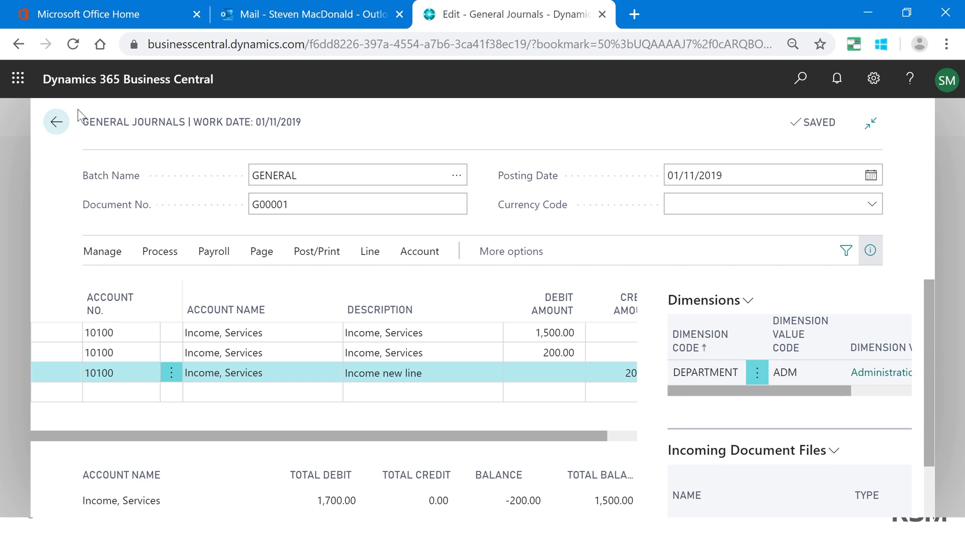
{"action": "left_click", "coordinate": [56, 122]}
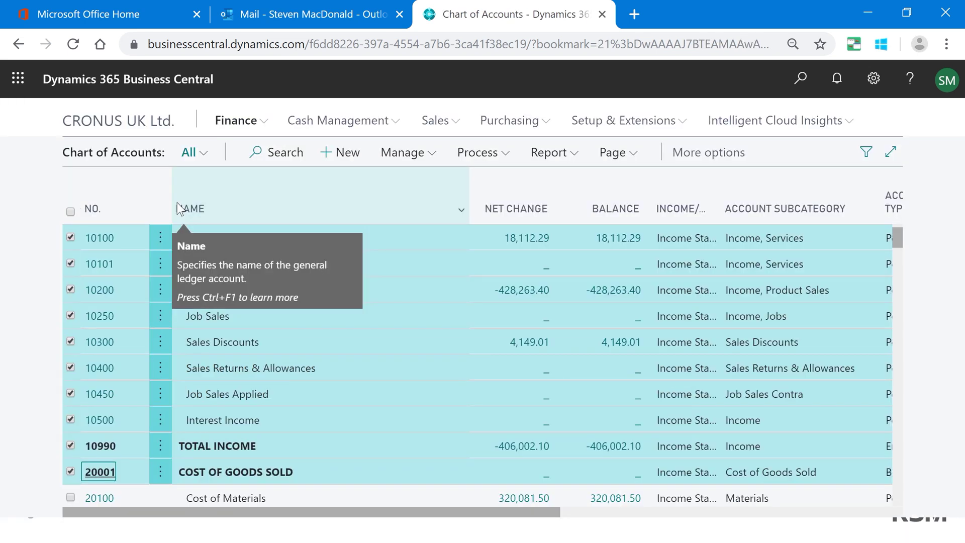
Switch to Outlook and examine Adatum Corporation's details in the Business Central add-in
{"action": "left_click", "coordinate": [324, 13]}
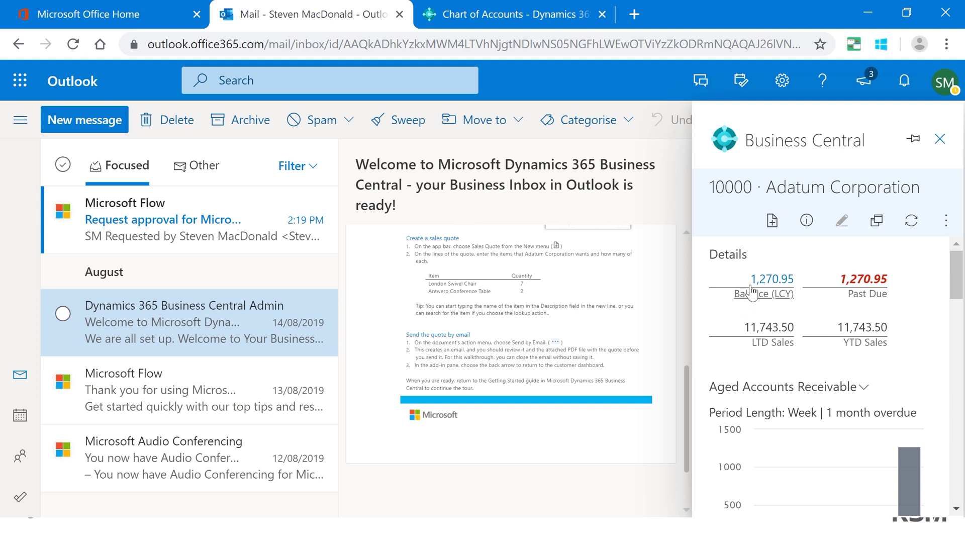
{"action": "left_click_drag", "start_coordinate": [950, 271], "coordinate": [957, 294]}
{"action": "left_click_drag", "start_coordinate": [960, 297], "coordinate": [961, 411]}
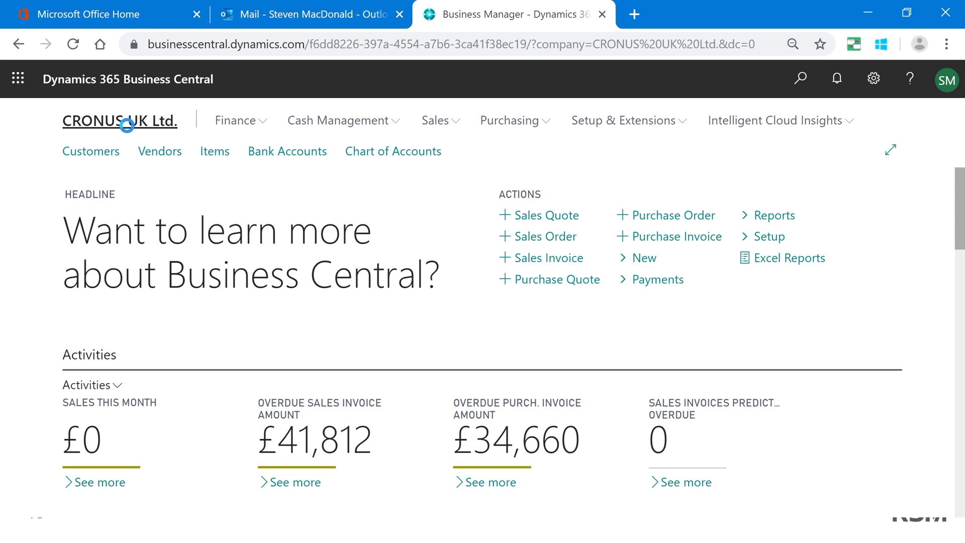
Create a new purchase order for vendor Fabrikam, Inc. and hide its vendor statistics details
{"action": "left_click", "coordinate": [672, 215]}
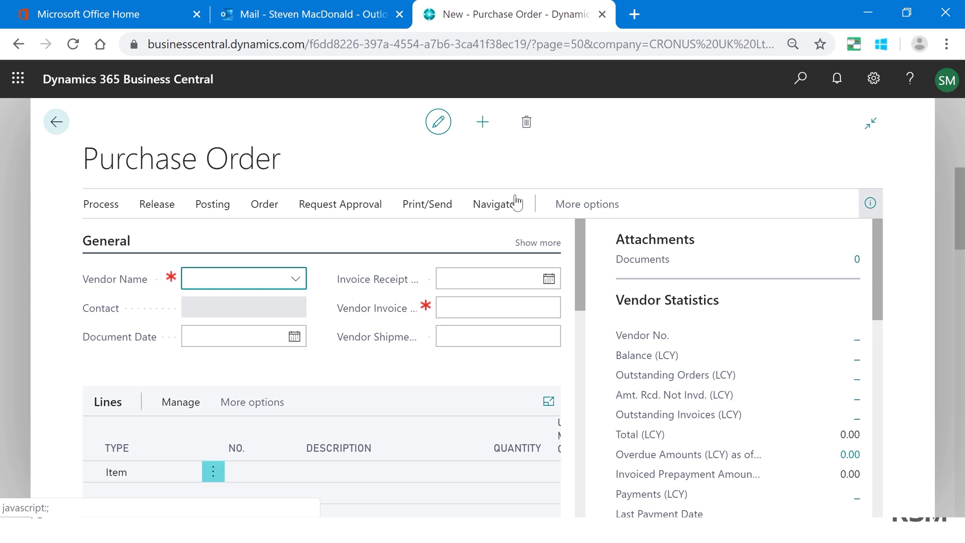
{"action": "left_click", "coordinate": [296, 280]}
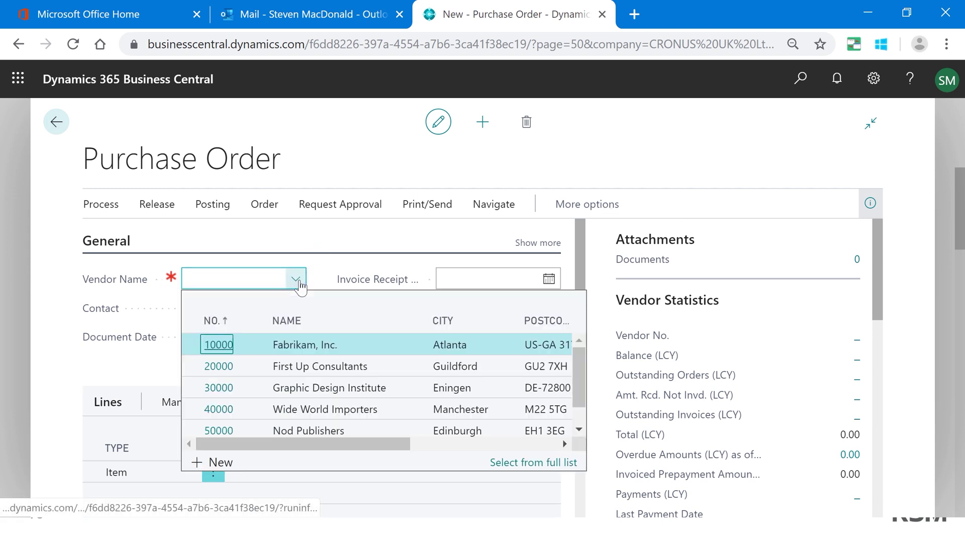
{"action": "left_click", "coordinate": [225, 344]}
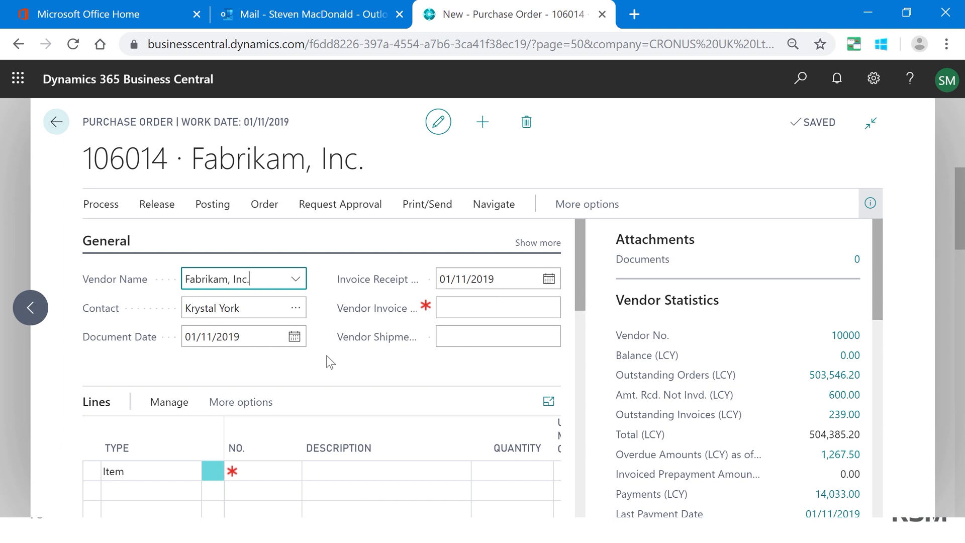
{"action": "left_click", "coordinate": [869, 208]}
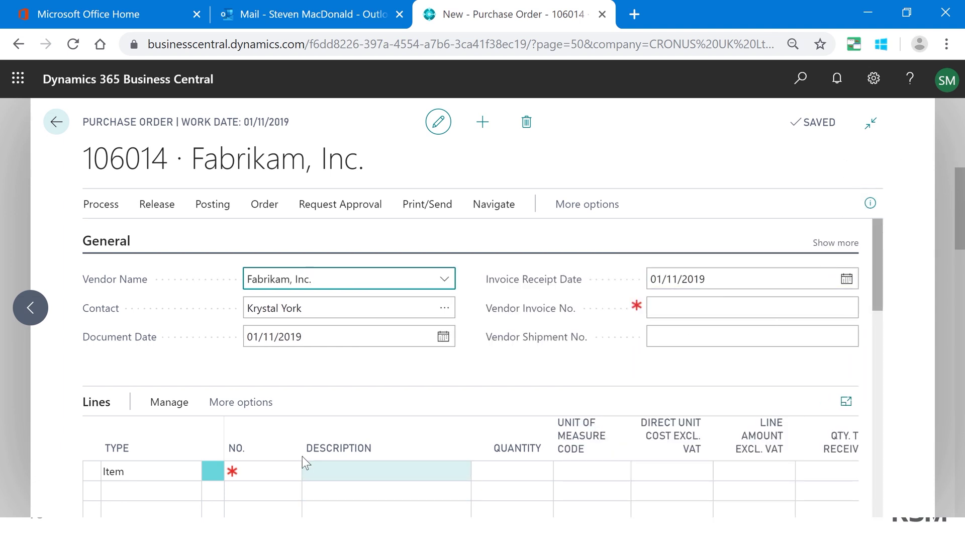
Add item 1908-S, LONDON Swivel Chair, blue, to the first purchase order line with a quantity of 10
{"action": "left_click", "coordinate": [248, 472]}
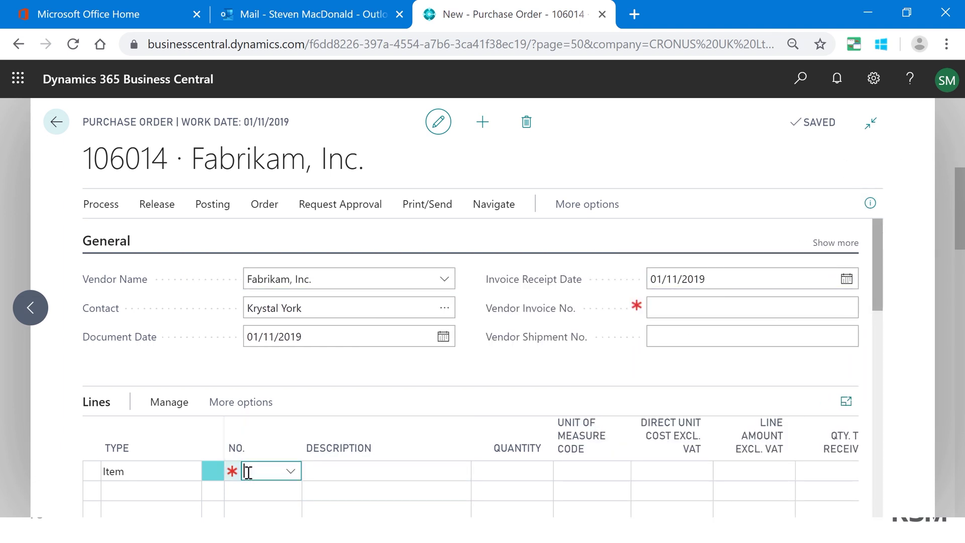
{"action": "left_click", "coordinate": [291, 473]}
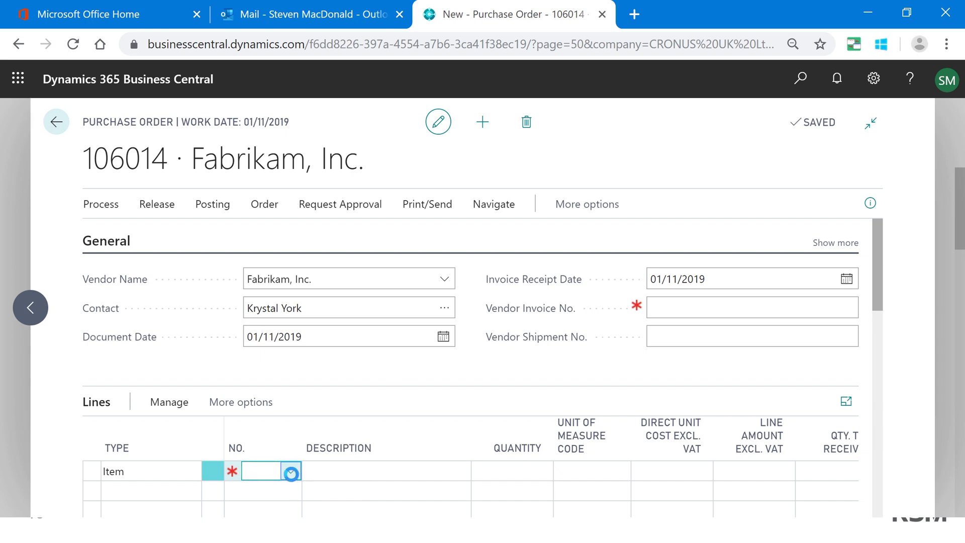
{"action": "scroll", "coordinate": [399, 366], "scroll_direction": "down", "scroll_amount": 5}
{"action": "left_click", "coordinate": [399, 362]}
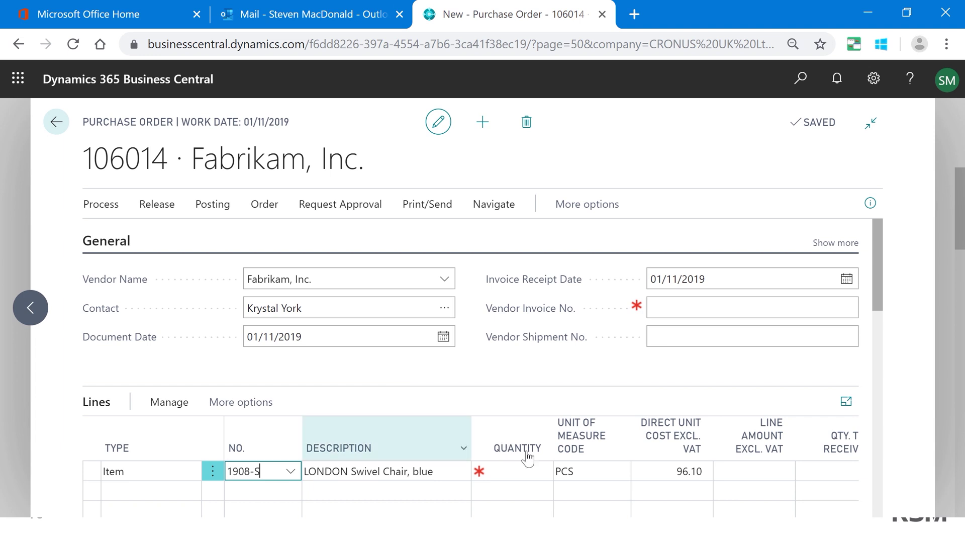
{"action": "left_click", "coordinate": [525, 476]}
{"action": "type", "text": "10"}
{"action": "key", "text": "Tab"}
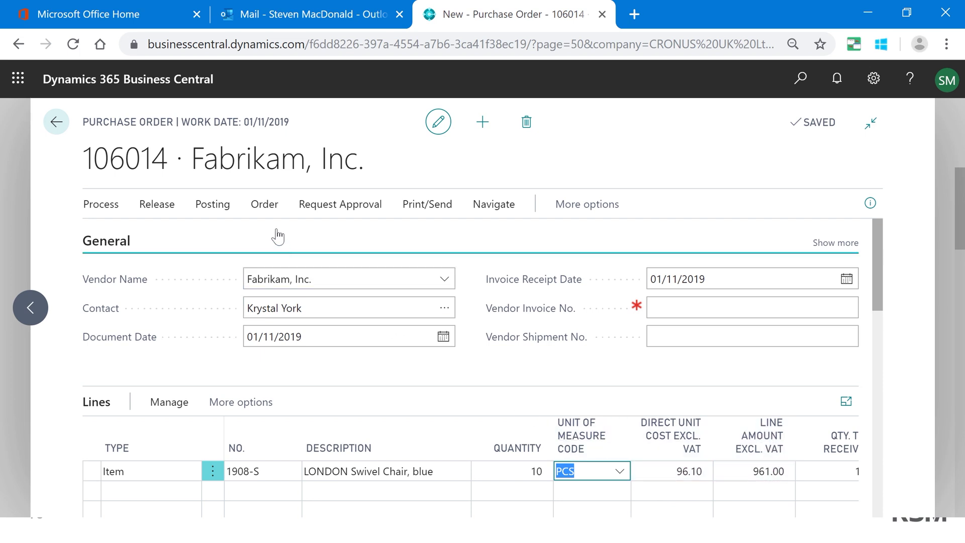
Send an approval request for the Fabrikam, Inc. purchase order
{"action": "left_click", "coordinate": [321, 211]}
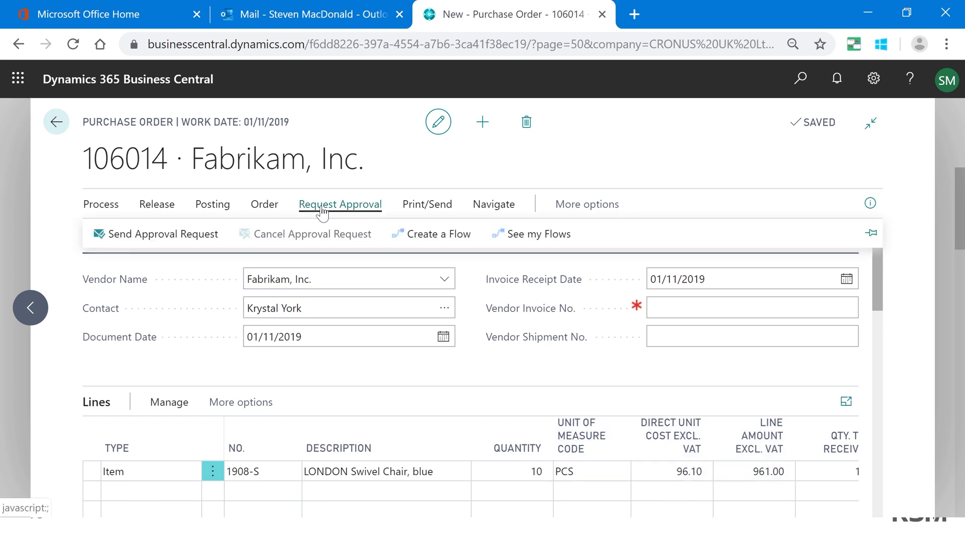
{"action": "left_click", "coordinate": [170, 235]}
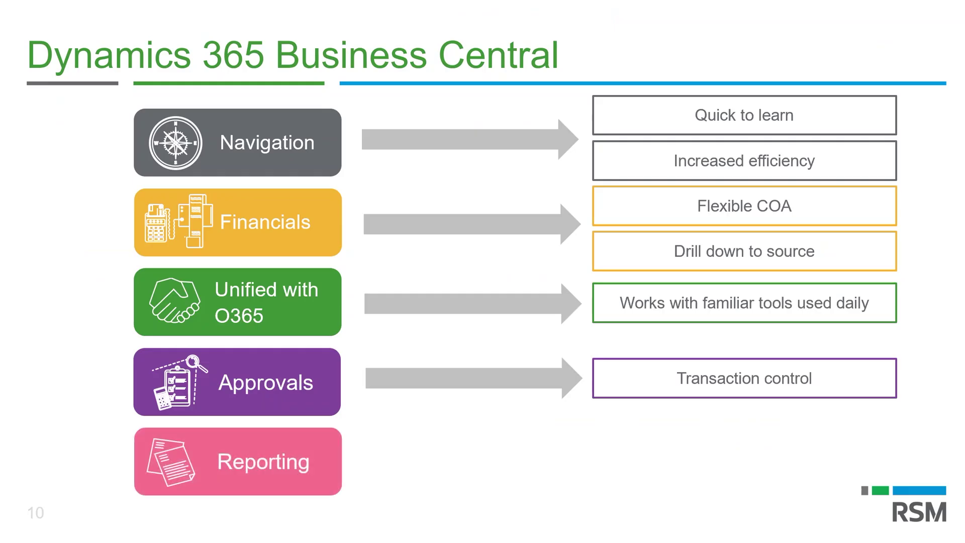
{"action": "key", "text": "Right"}
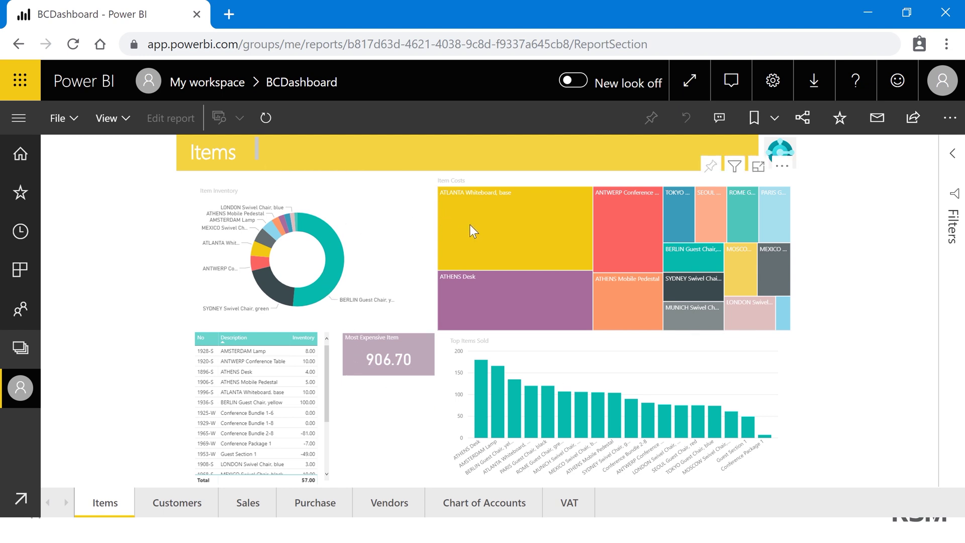
Cross-filter the Power BI Items report by ATLANTA Whiteboard, base in the item costs chart and clear the selection
{"action": "mouse_move", "coordinate": [471, 214]}
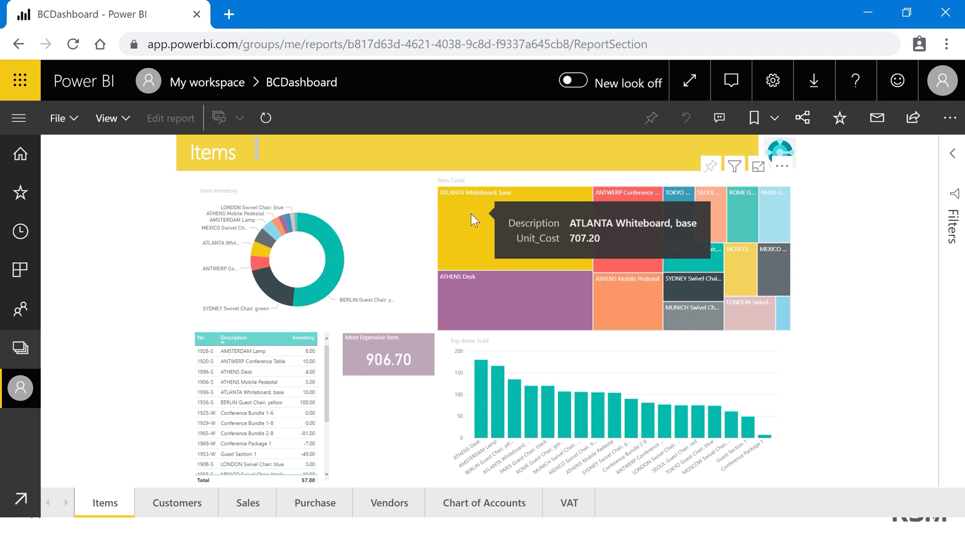
{"action": "left_click", "coordinate": [472, 213]}
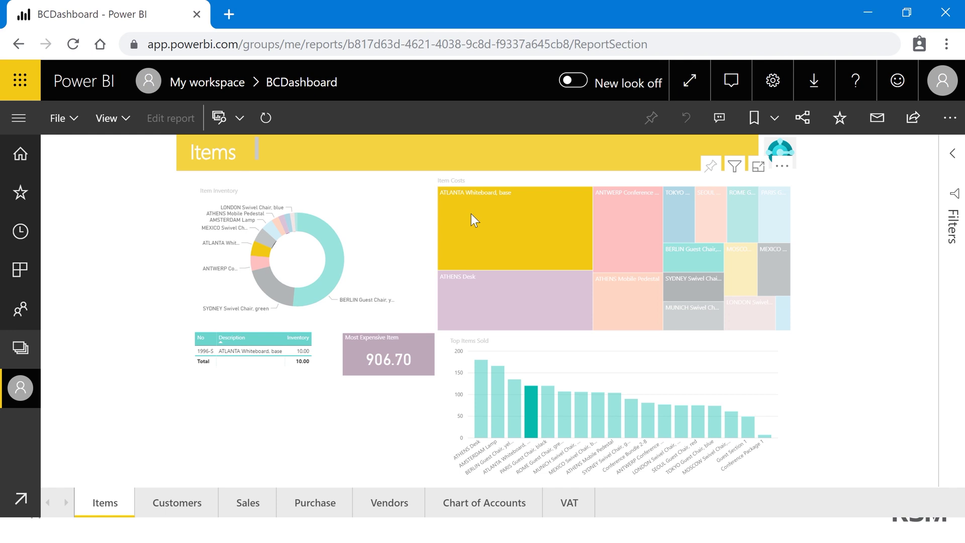
{"action": "left_click", "coordinate": [471, 213]}
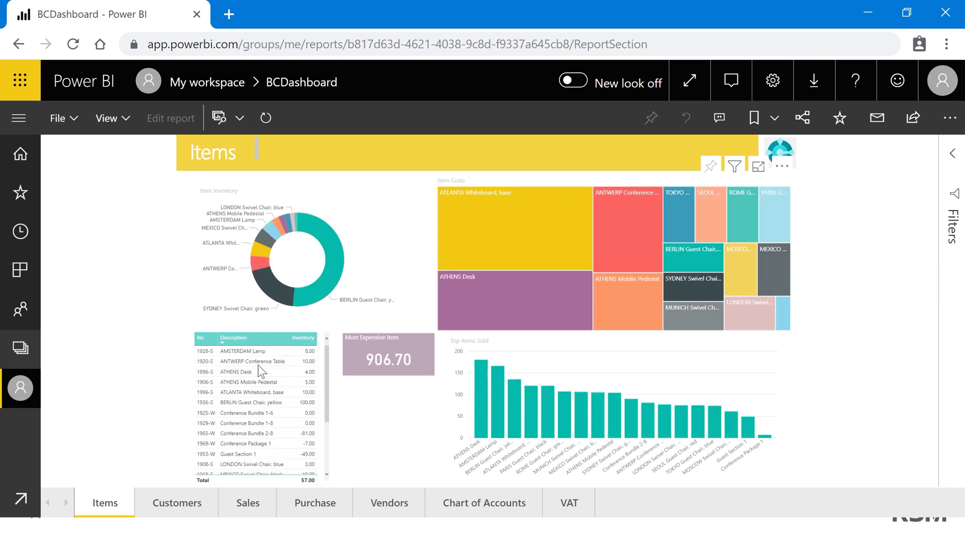
View the Customers page of the BCDashboard report and the Sales page after it
{"action": "left_click", "coordinate": [174, 509]}
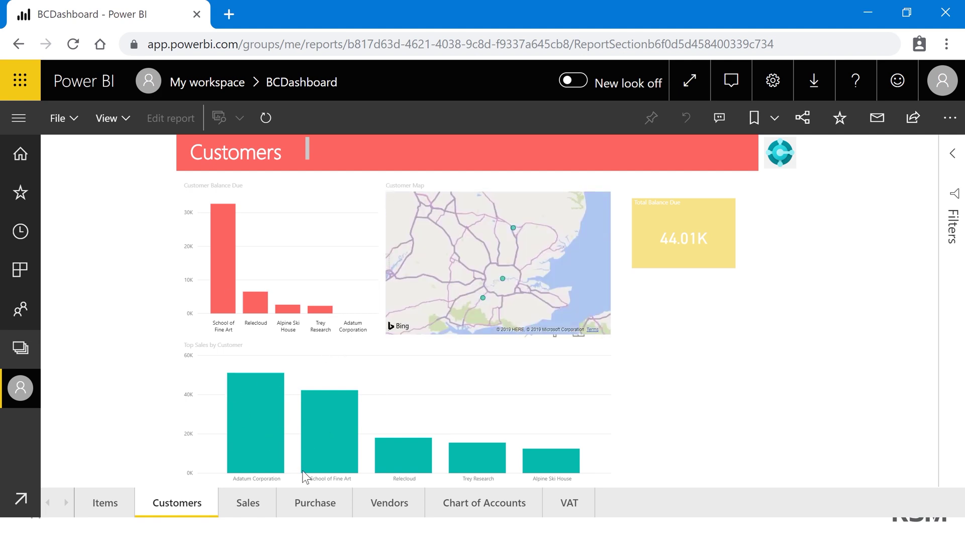
{"action": "left_click", "coordinate": [254, 505]}
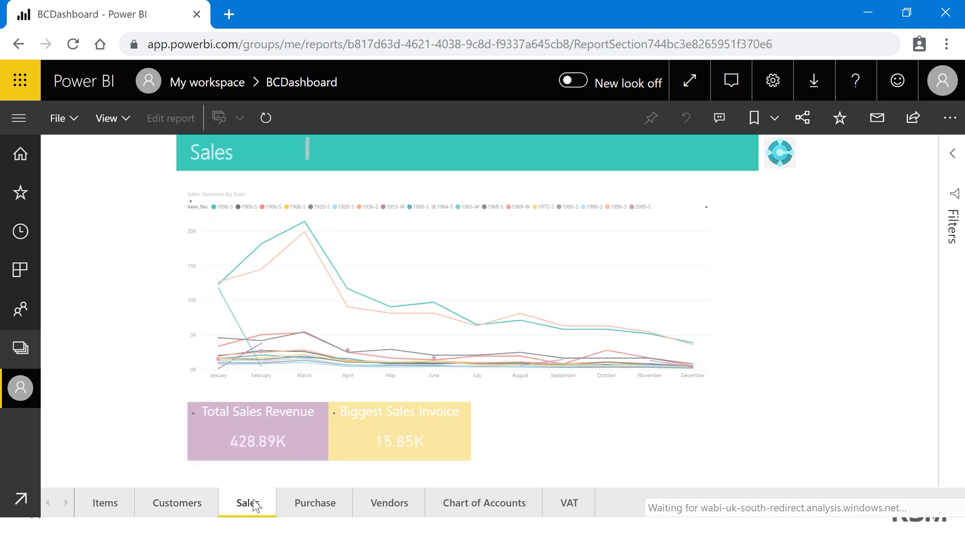